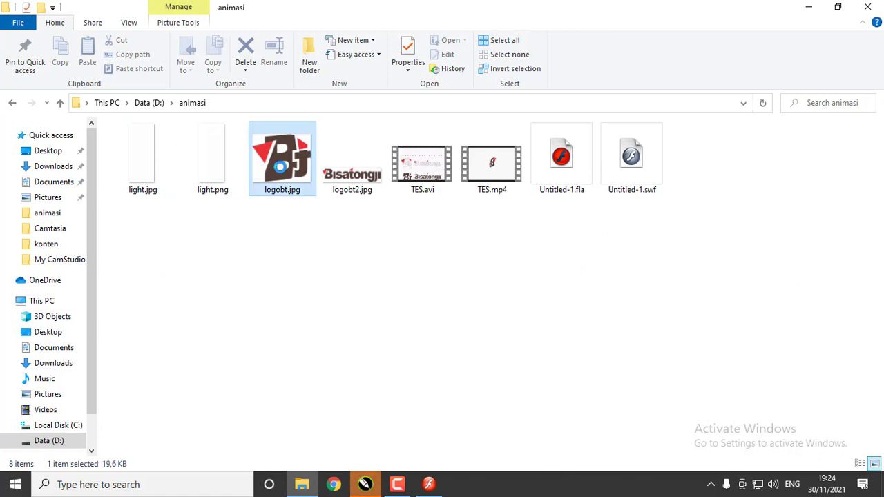
Place the logobt.jpg image from the animasi folder onto the stage in Macromedia Flash.
drag(284, 190, 390, 259)
key(alt+Tab)
key(alt+Tab)
key(alt+Tab)
key(alt+Tab)
key(alt+Tab)
key(alt+Tab)
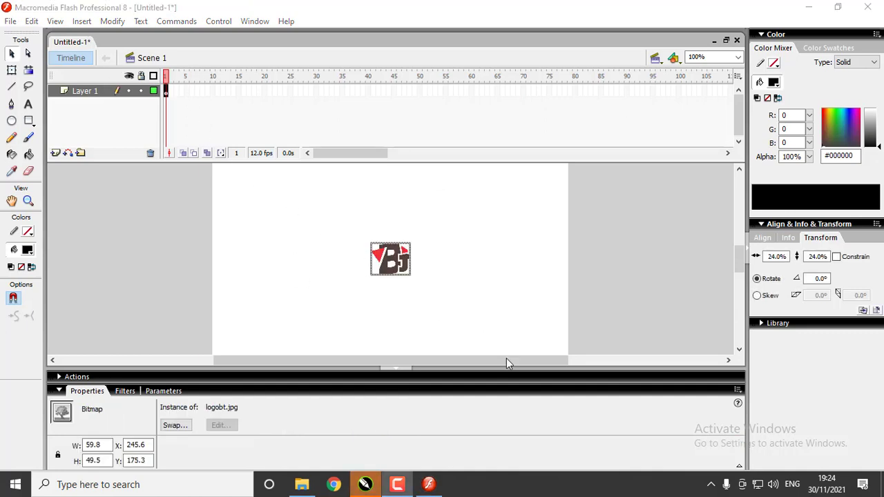
Scale the logo bitmap up around its centre to about 52% with Free Transform, roughly 130 × 107 px.
key(q)
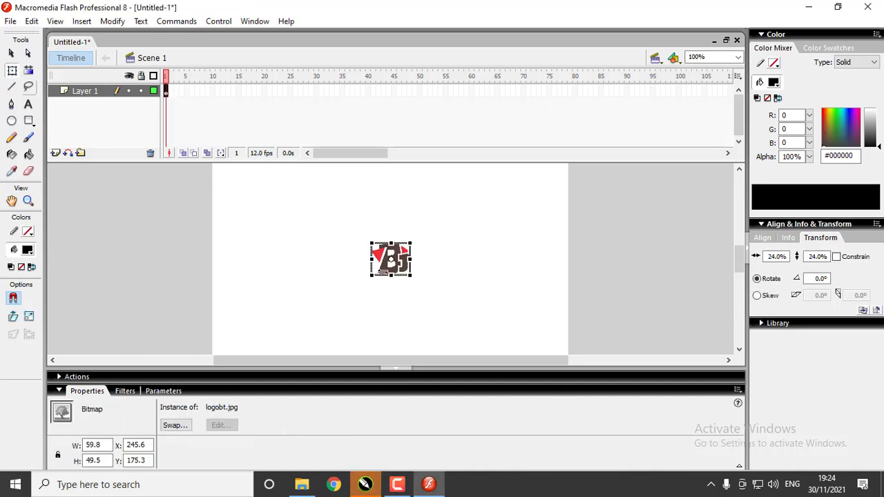
drag(373, 277, 346, 306)
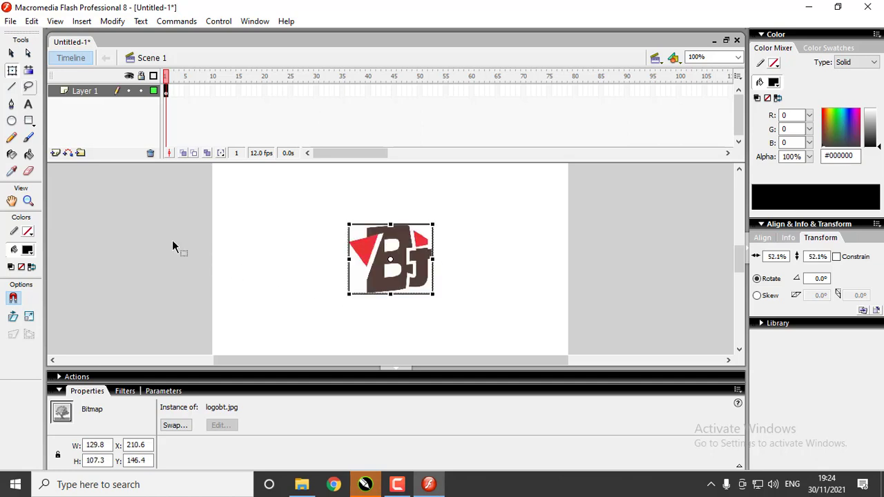
click(172, 246)
click(412, 253)
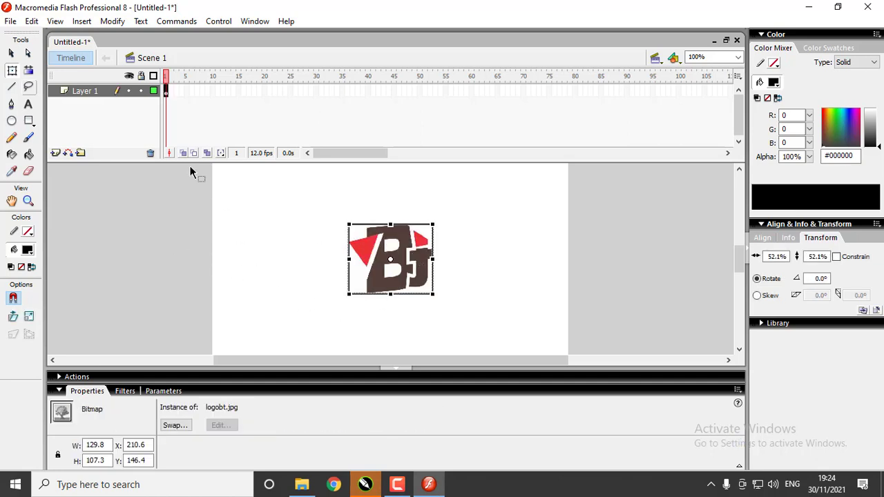
Create a motion tween on frame 1 of Layer 1.
click(169, 94)
right_click(168, 94)
click(188, 96)
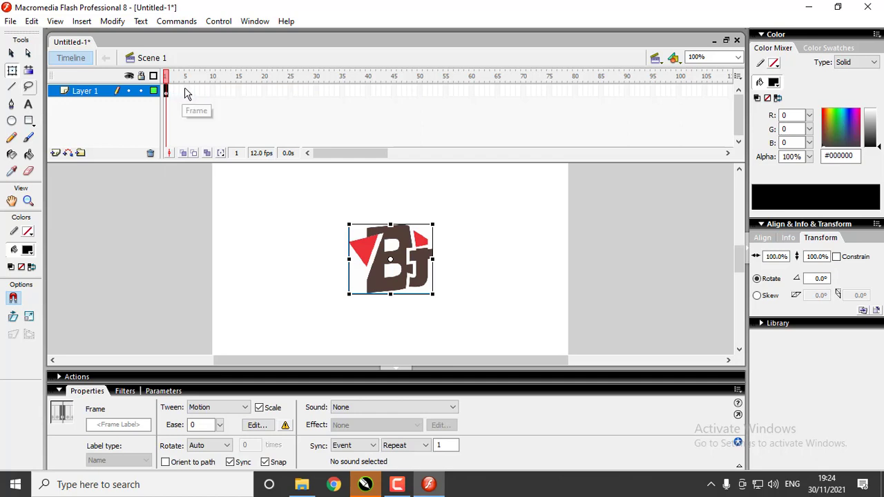
Insert a keyframe at frame 5 and mirror the logo horizontally there at nearly full width.
right_click(185, 94)
click(228, 146)
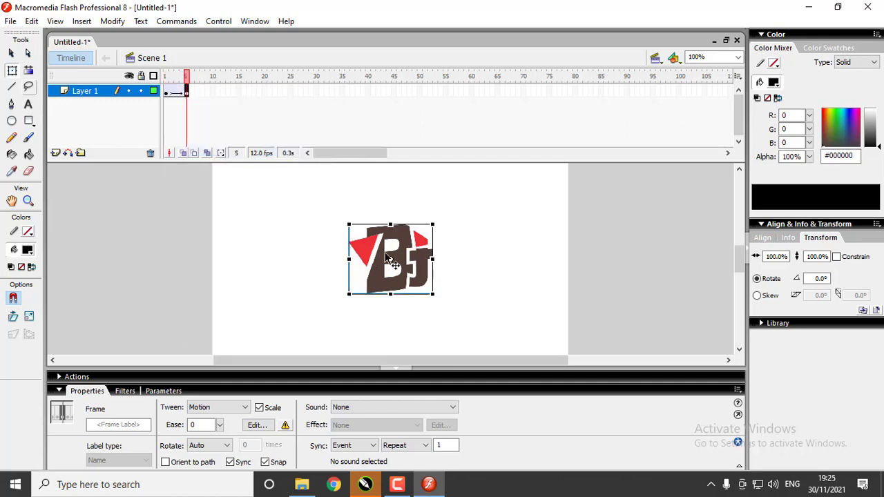
click(358, 265)
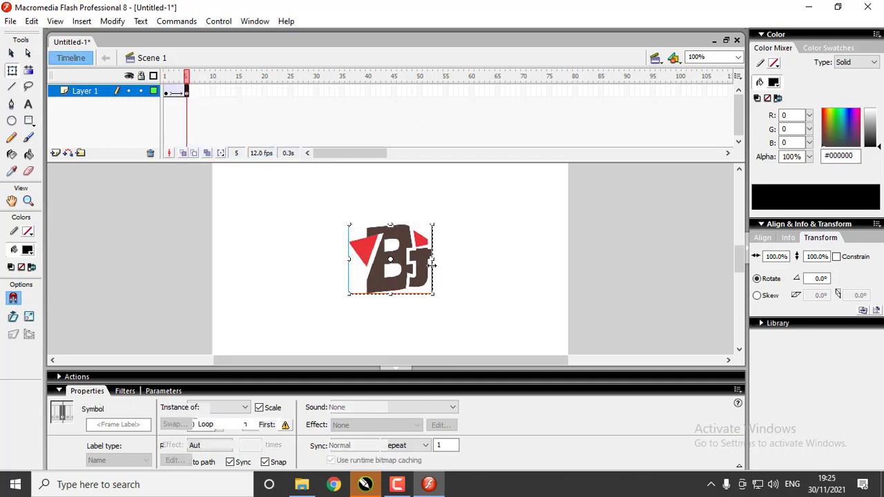
drag(432, 265, 350, 264)
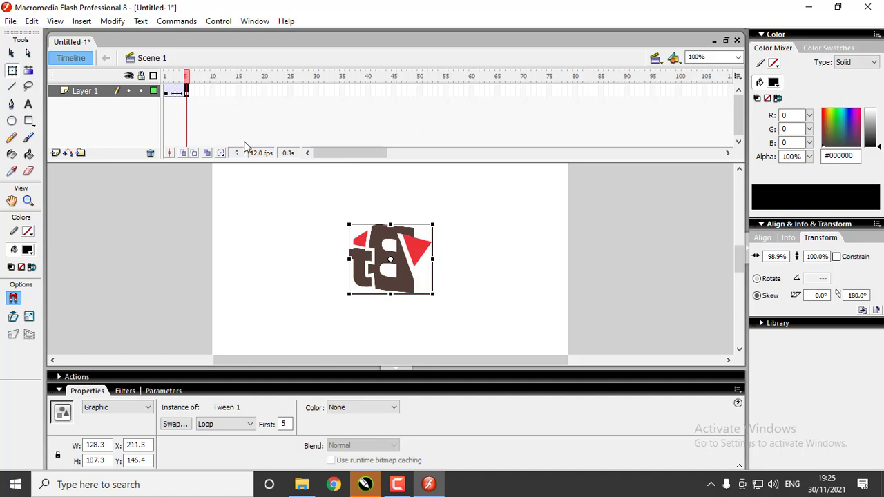
Copy frames 1 to 5 of Layer 1, paste them at frames 10 and 18, and test the movie.
drag(168, 96, 185, 94)
right_click(185, 93)
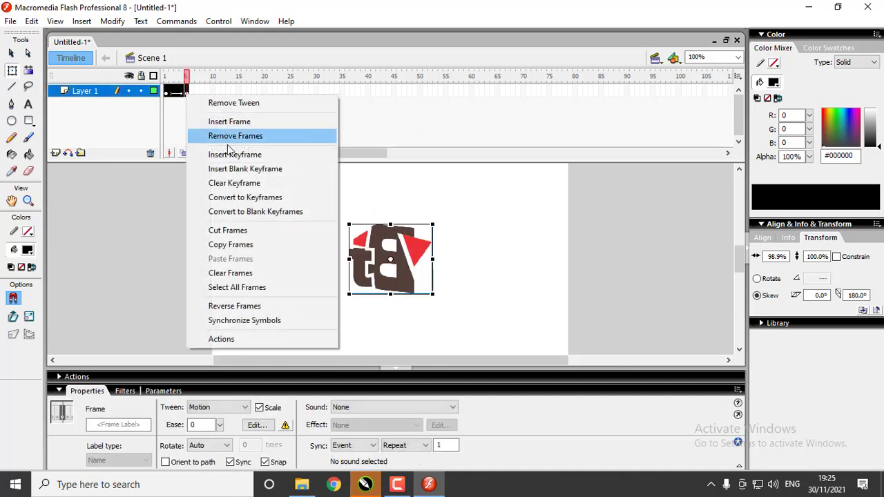
click(231, 245)
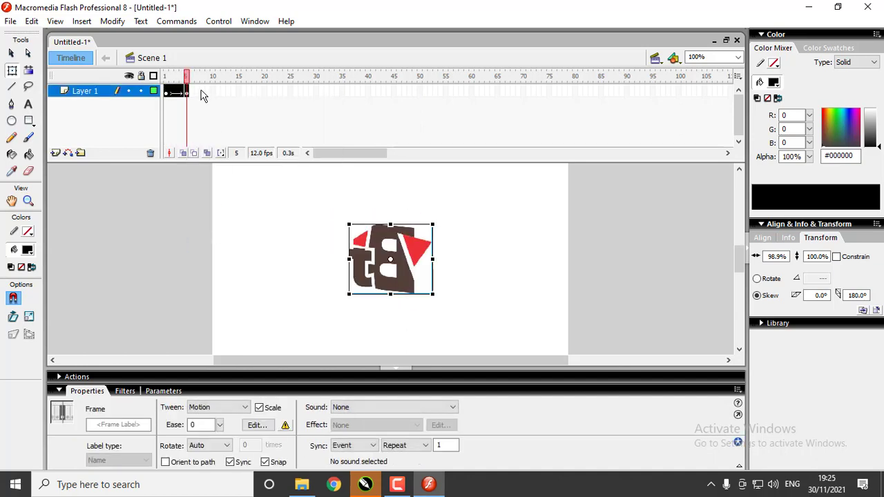
right_click(212, 92)
click(264, 256)
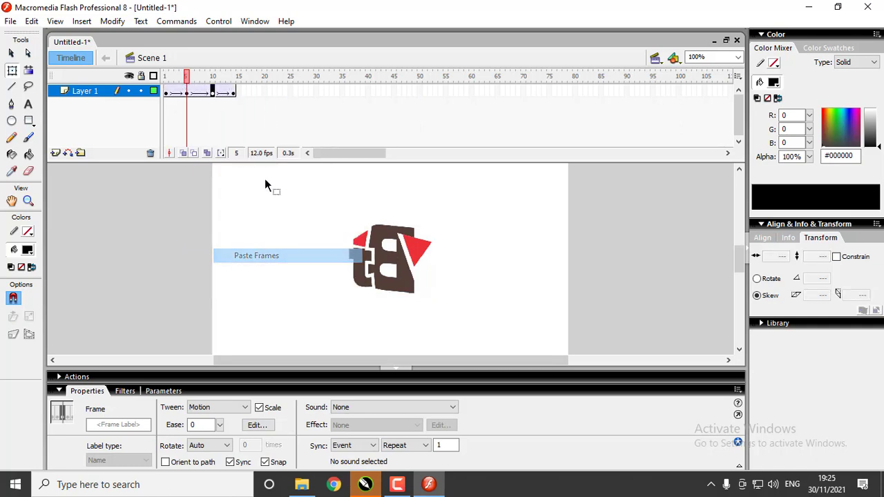
click(254, 94)
right_click(253, 94)
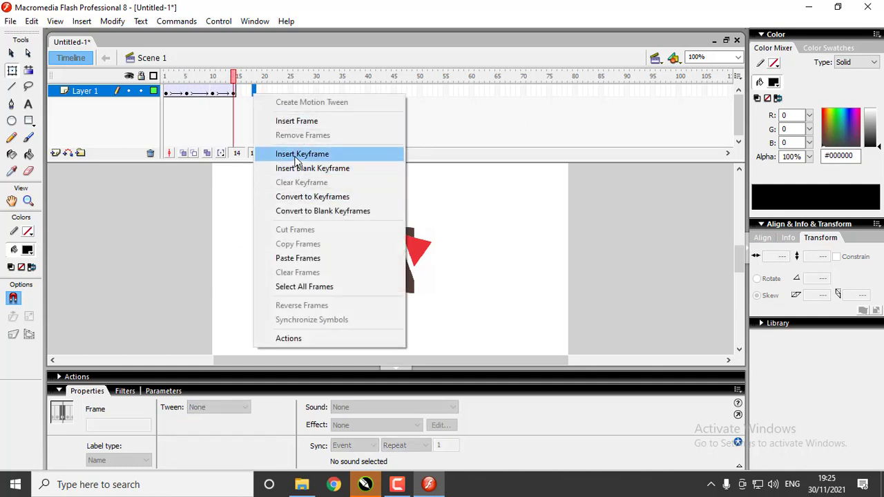
click(298, 258)
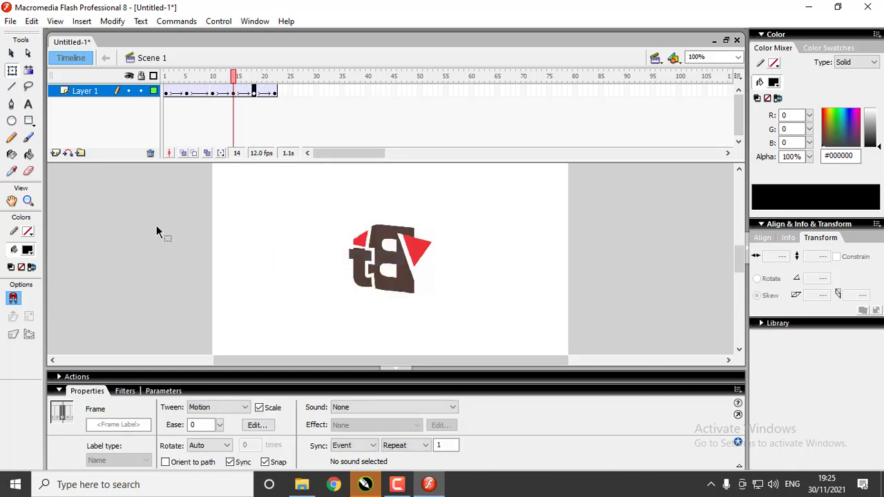
key(ctrl+Return)
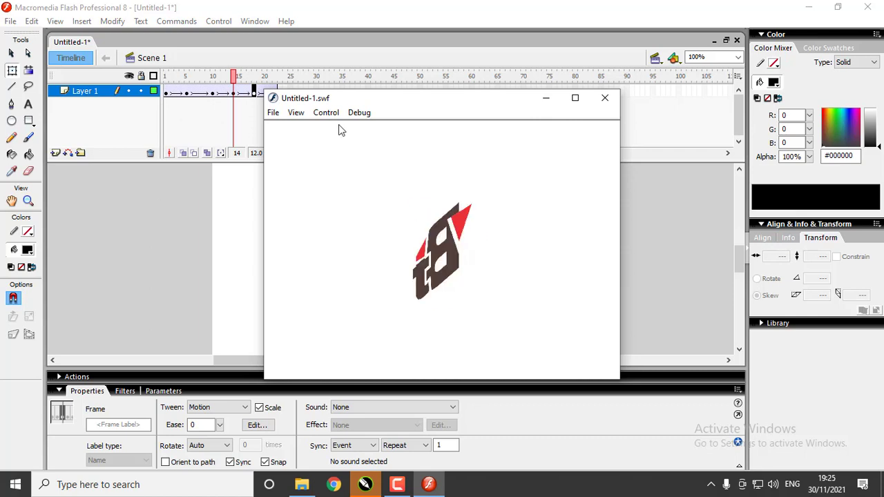
click(604, 97)
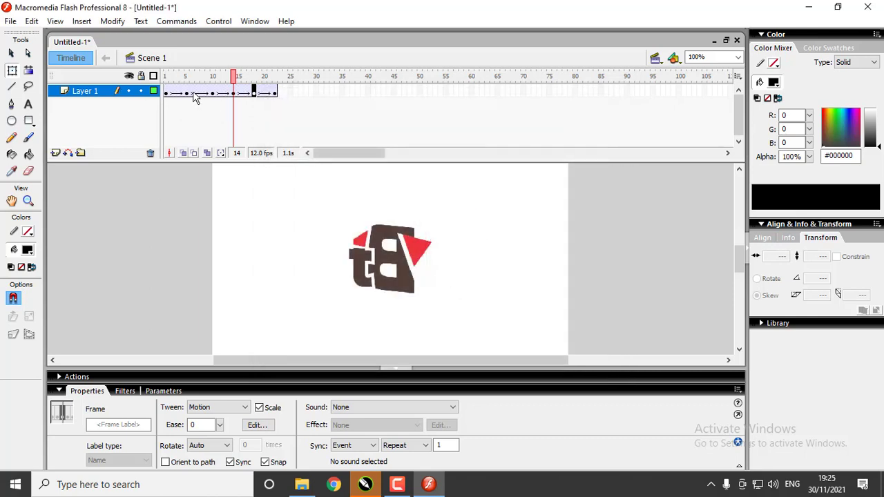
Remove all frames of Layer 1 after frame 1.
drag(194, 97, 280, 95)
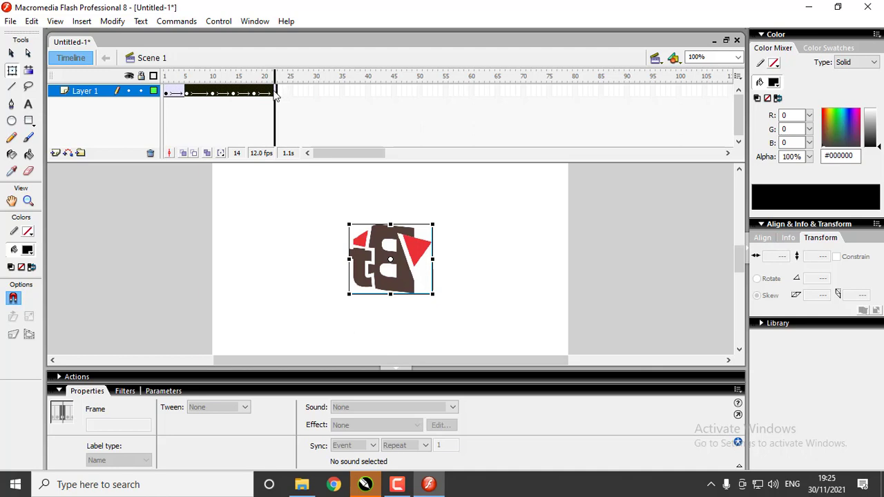
right_click(274, 95)
click(297, 133)
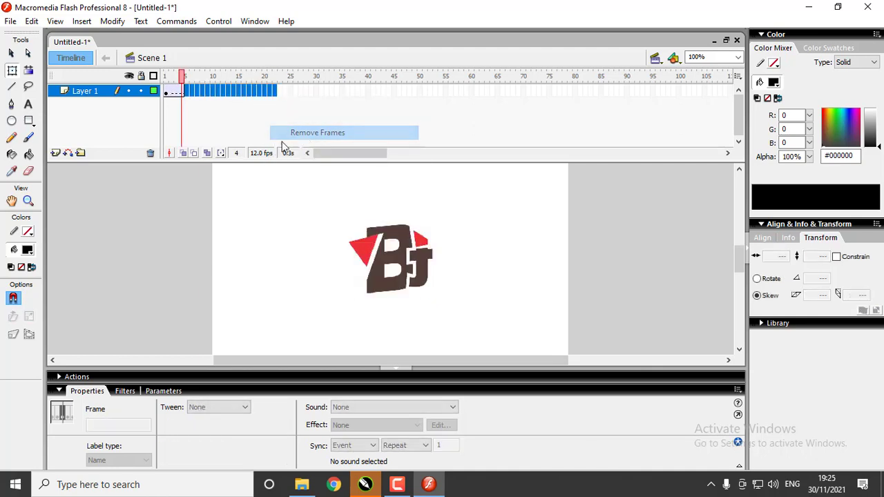
click(171, 93)
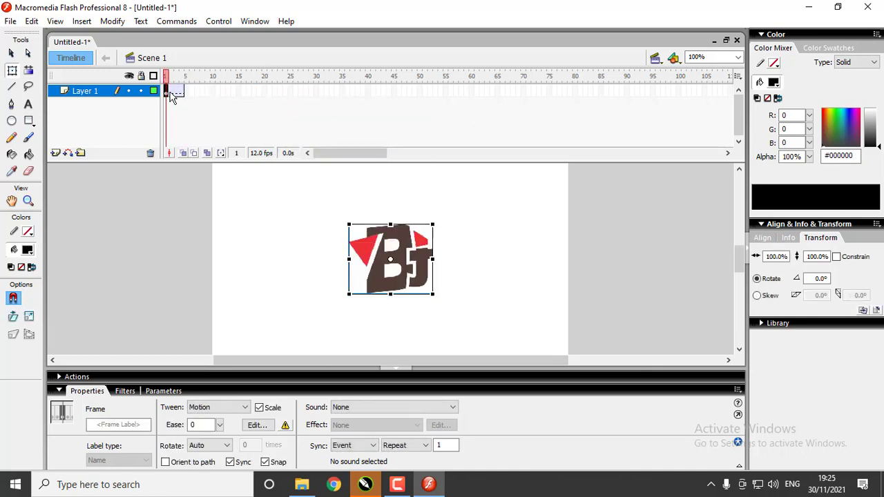
right_click(184, 94)
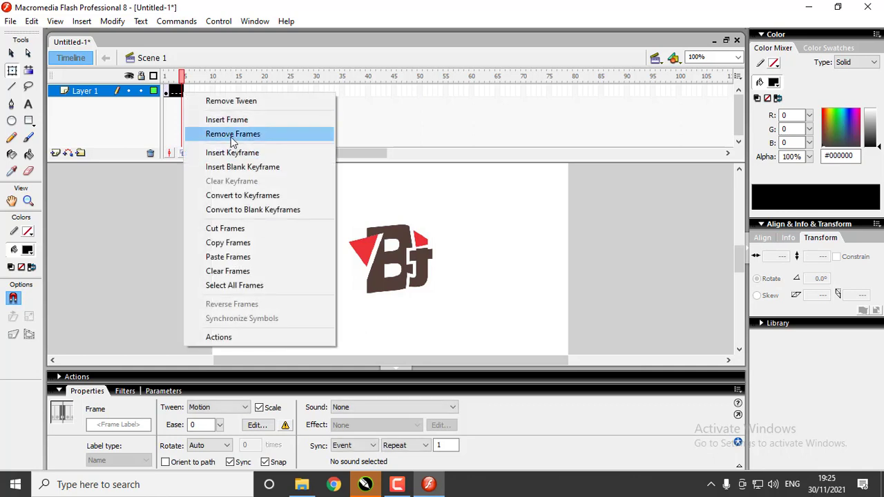
click(228, 133)
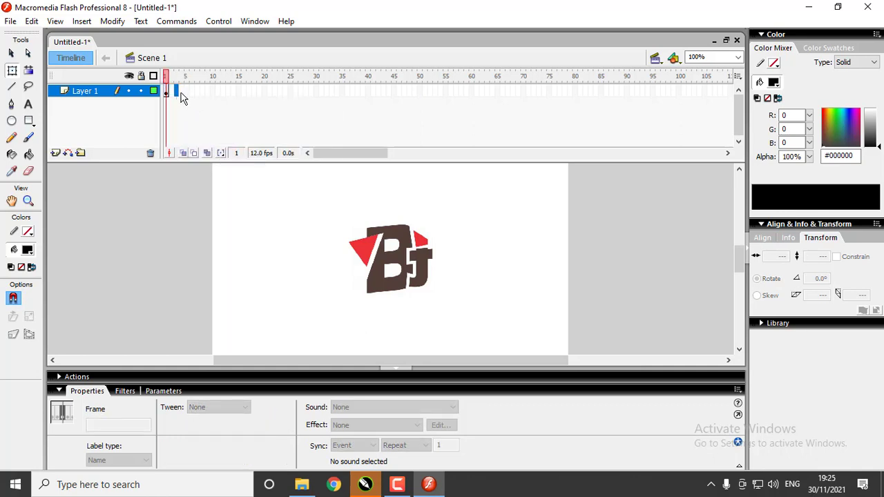
Insert a keyframe at frame 5 and narrow the logo there to about 37% of its width.
right_click(188, 95)
click(220, 150)
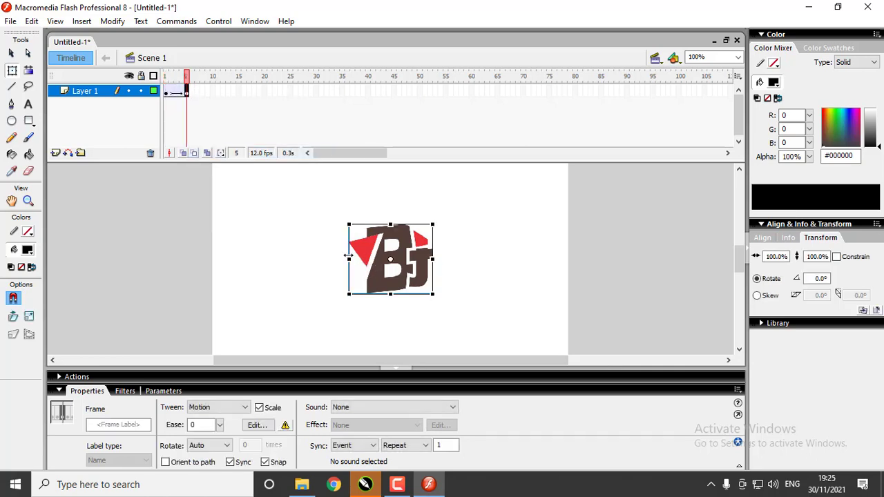
drag(349, 255, 375, 250)
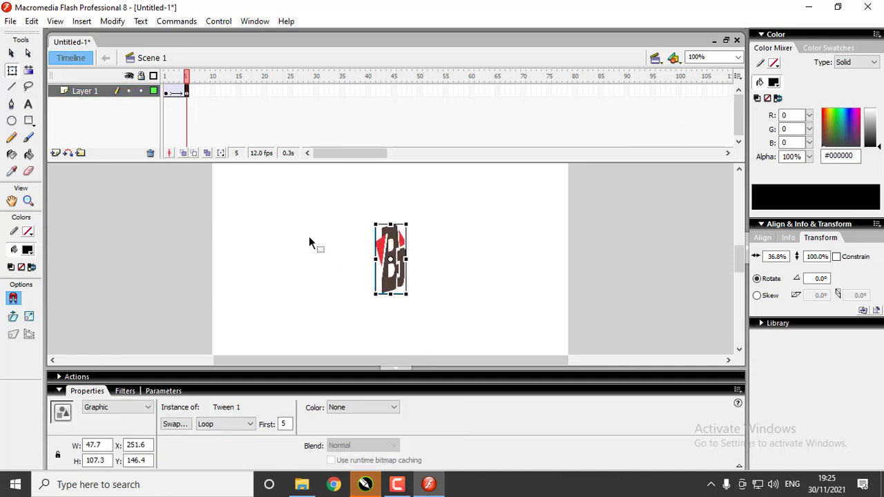
Insert a keyframe at frame 7 and mirror the narrowed logo horizontally at about 36% width.
right_click(197, 96)
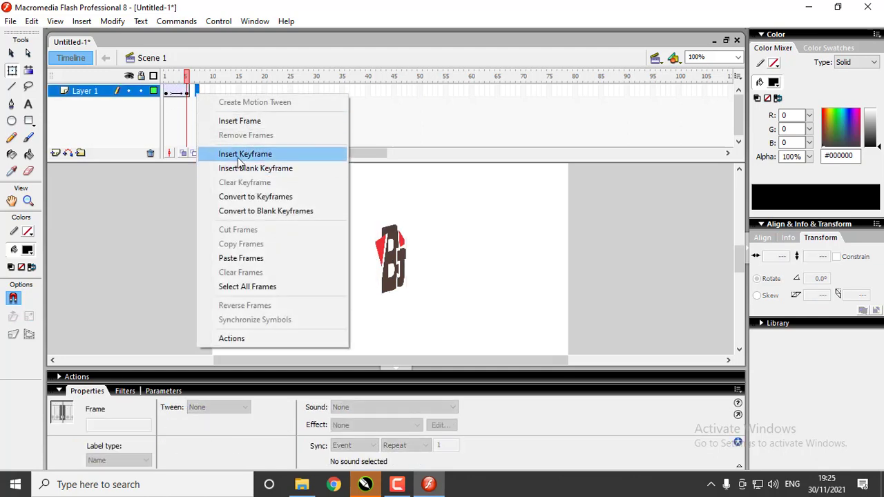
click(238, 154)
drag(375, 257, 406, 257)
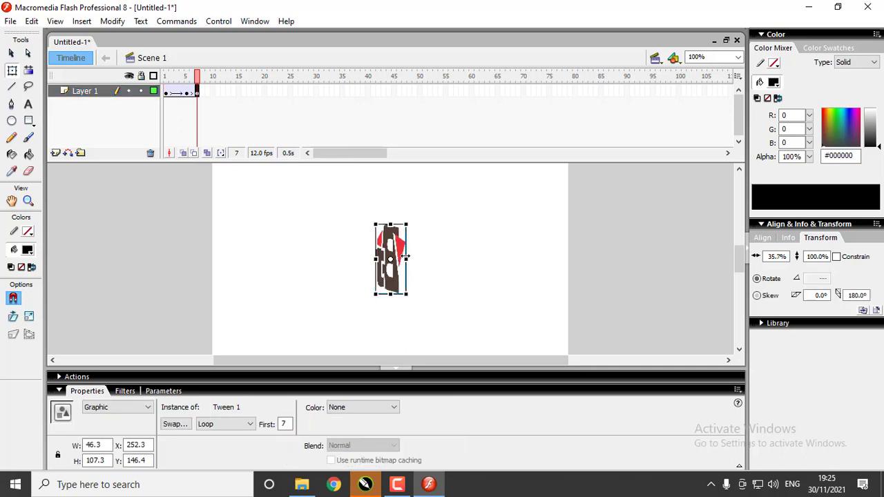
Insert a keyframe at frame 10, widen the mirrored logo to about 77% width, and test the movie.
right_click(213, 94)
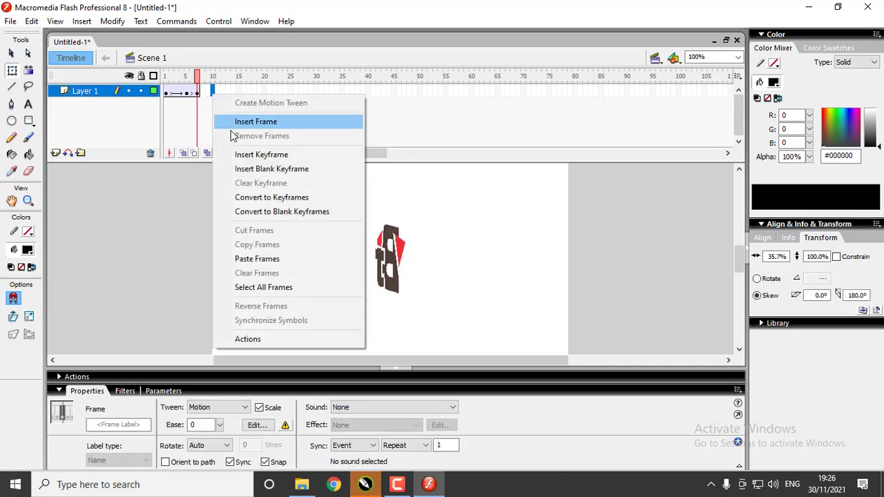
click(244, 156)
drag(407, 259, 424, 256)
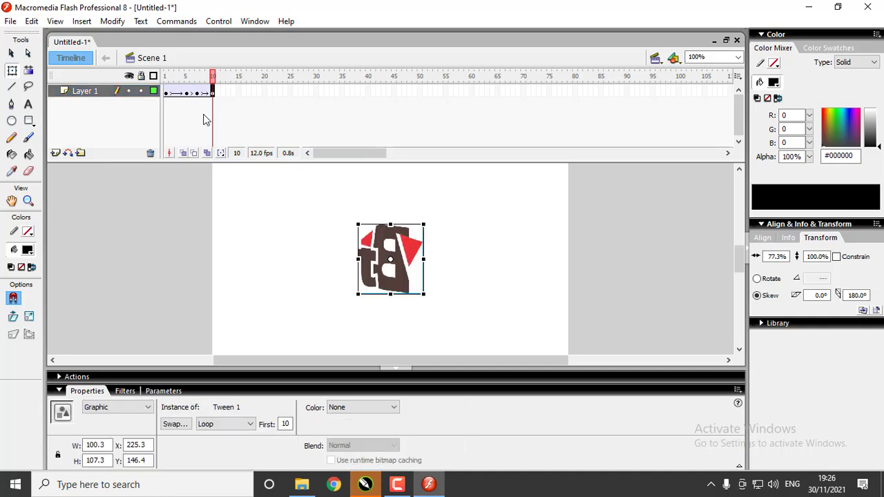
key(ctrl+Return)
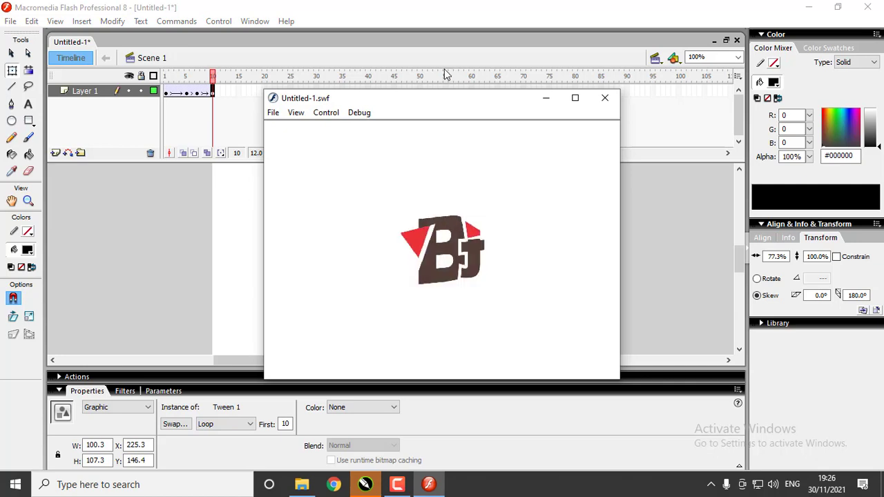
click(606, 100)
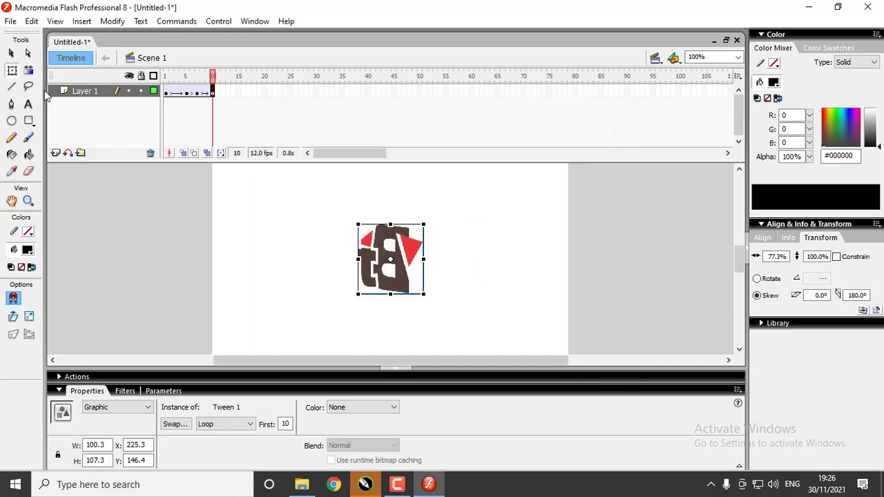
click(166, 94)
click(170, 97)
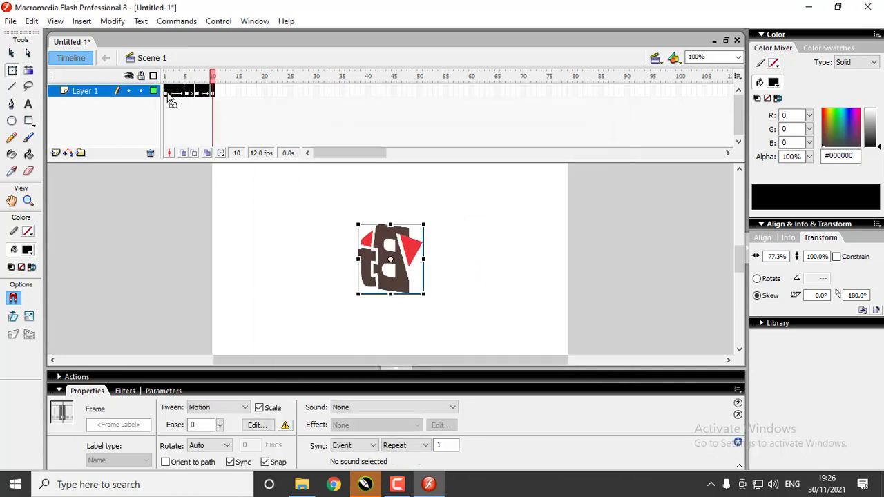
right_click(170, 97)
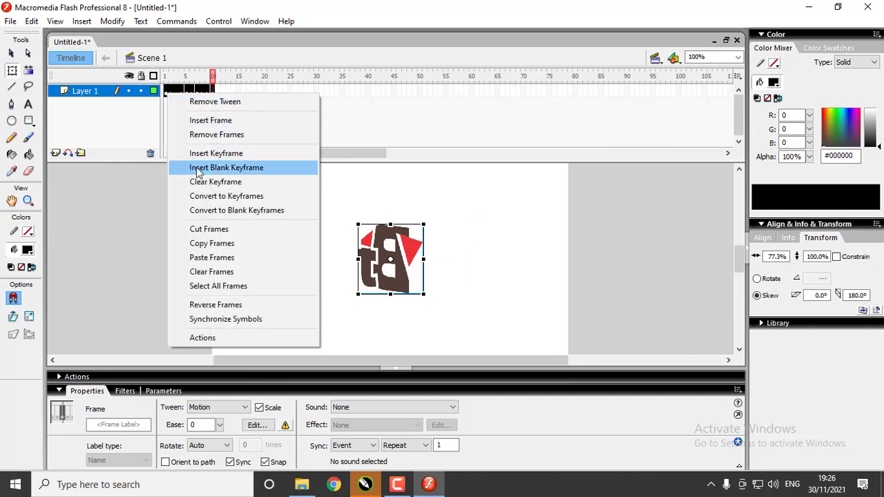
click(158, 213)
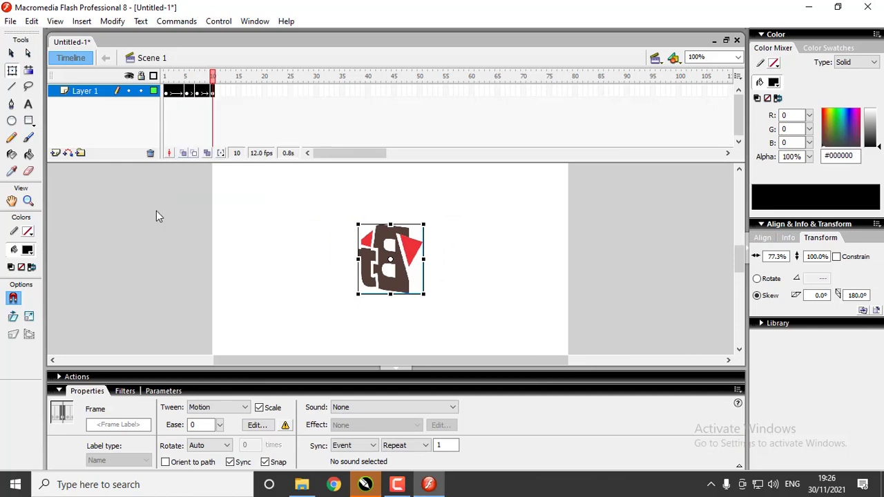
Copy the keyframe at frame 7 and paste it at frame 13 of Layer 1.
click(198, 93)
right_click(199, 93)
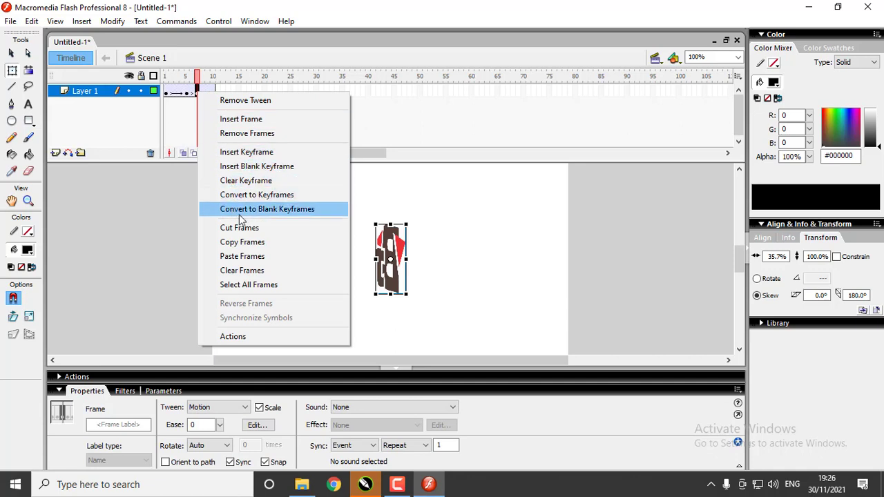
click(242, 243)
click(228, 92)
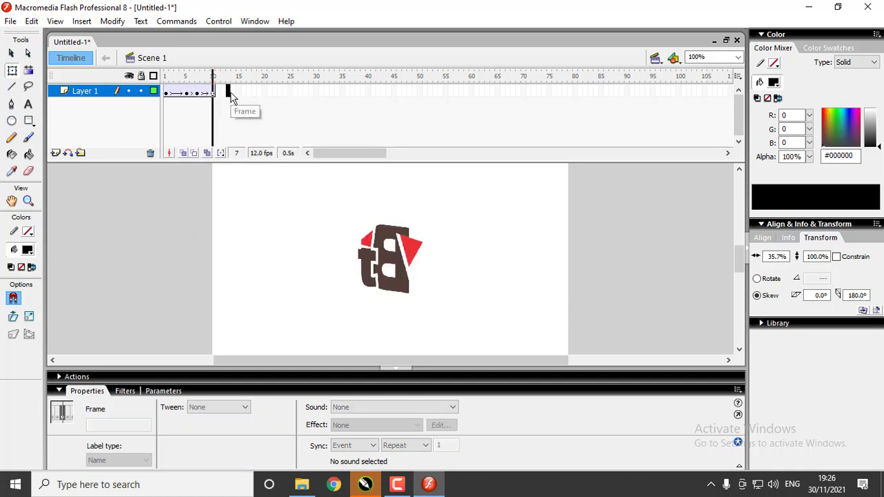
right_click(229, 92)
click(269, 257)
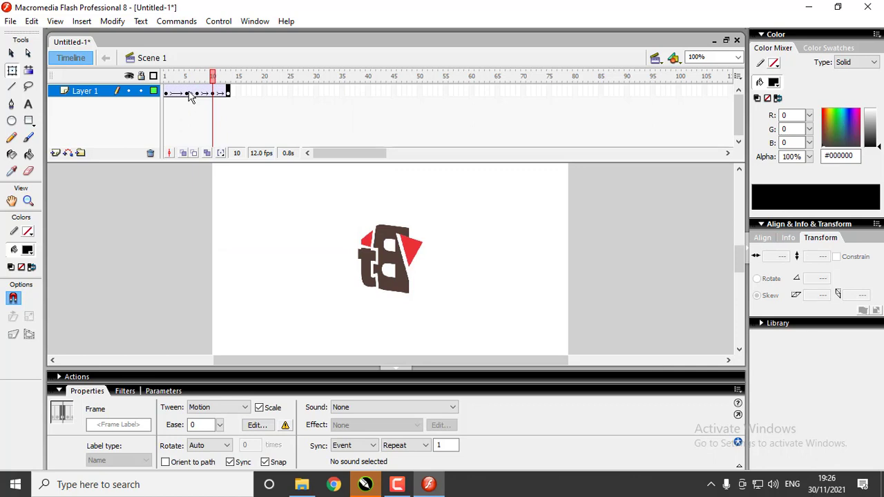
Copy the keyframe at frame 5 and paste it at frame 15 of Layer 1.
click(187, 94)
right_click(189, 92)
click(216, 243)
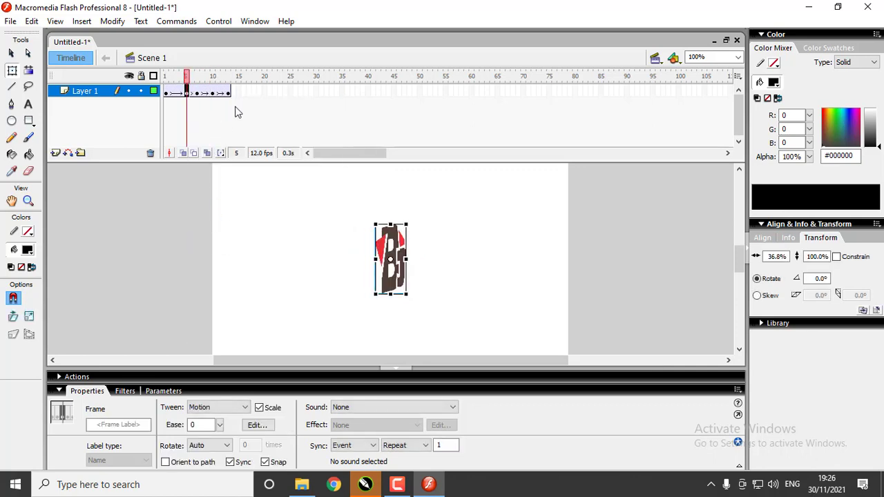
click(238, 94)
right_click(239, 94)
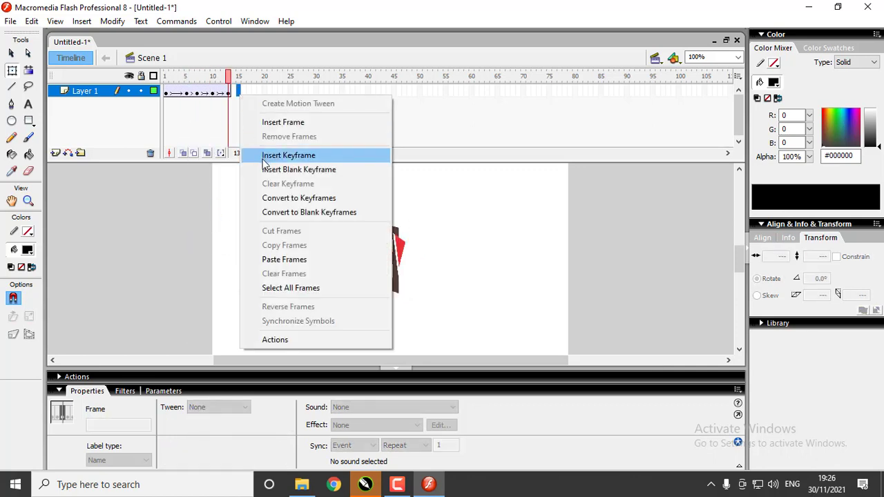
click(269, 260)
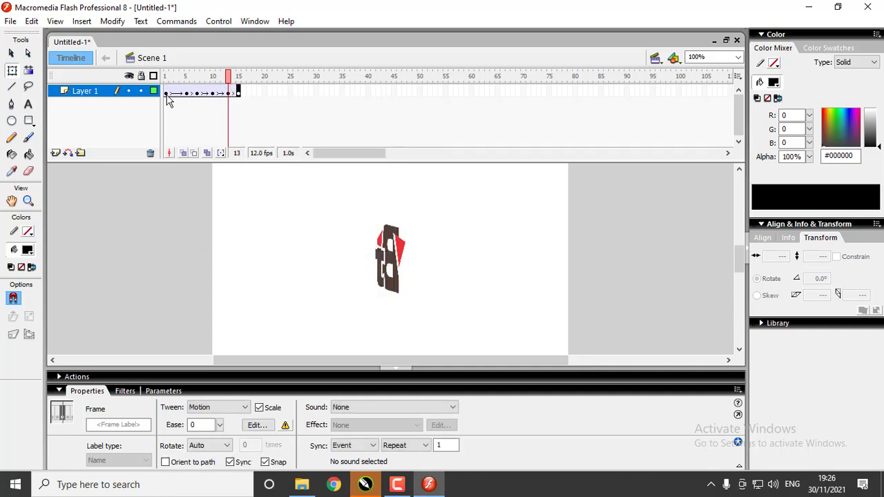
Copy the full-width logo keyframe from frame 1 to frame 19 of Layer 1, and test the movie.
click(167, 94)
right_click(167, 96)
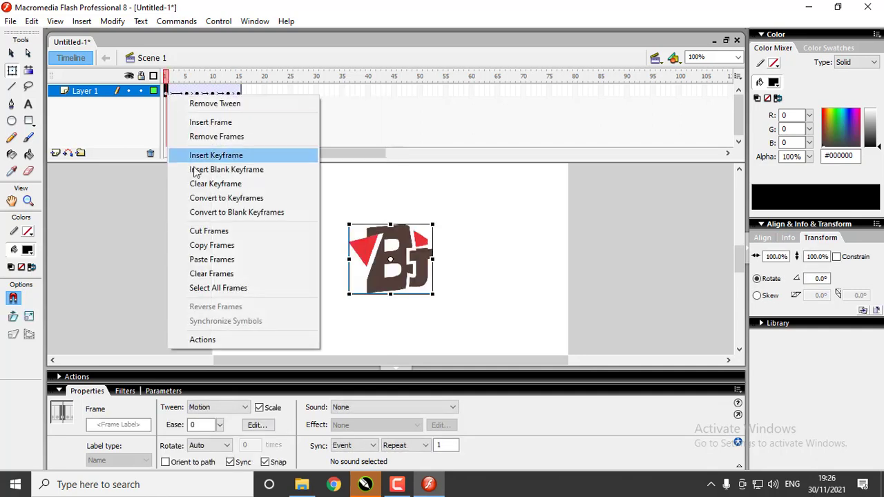
click(209, 246)
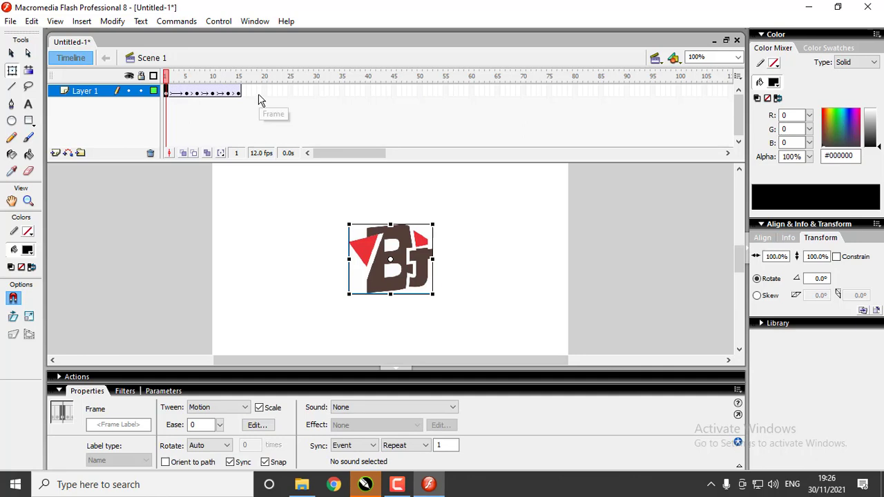
right_click(260, 96)
click(284, 257)
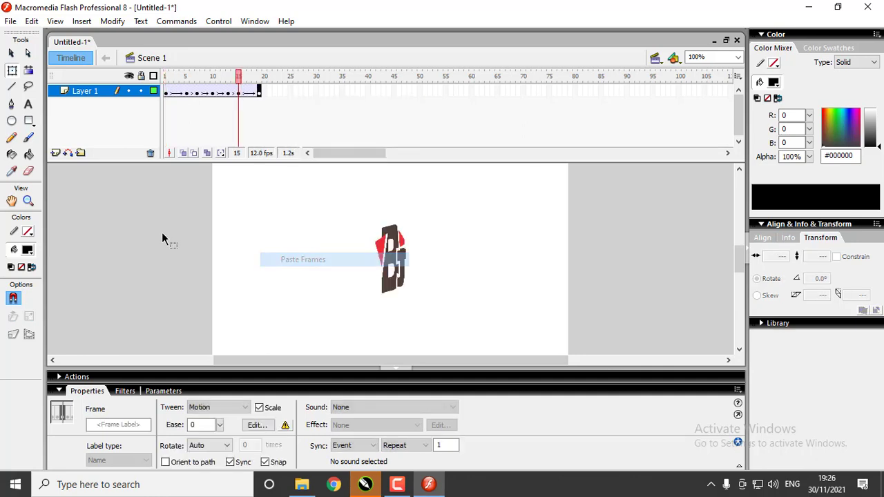
key(ctrl+Return)
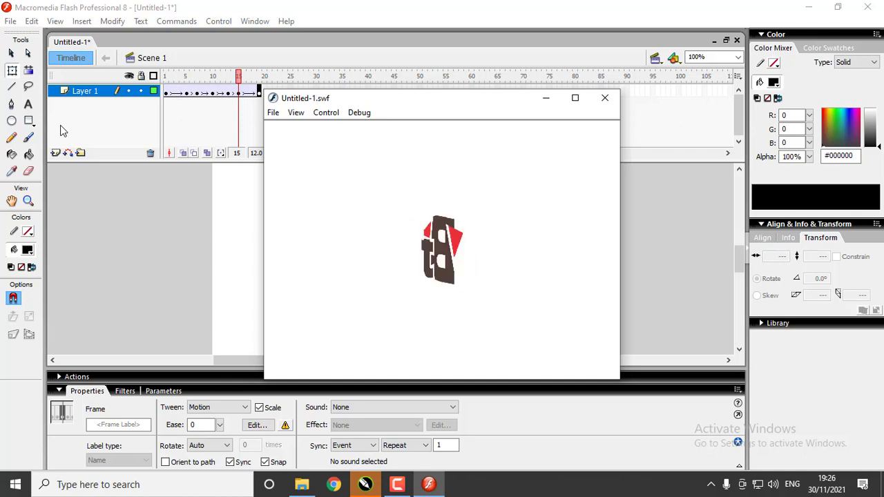
click(604, 97)
Review the logo's shape at keyframes 5, 7, 10, 13, 15 and 19, and scrub the timeline back to frame 1.
click(187, 93)
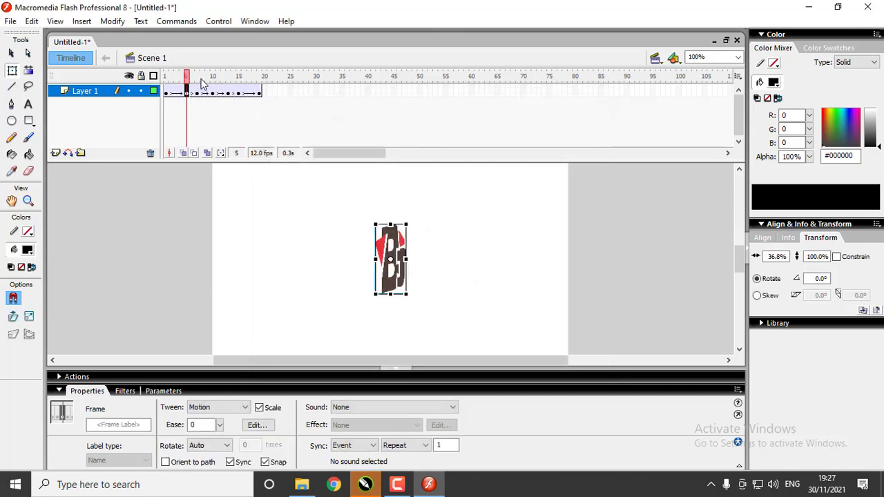
click(197, 94)
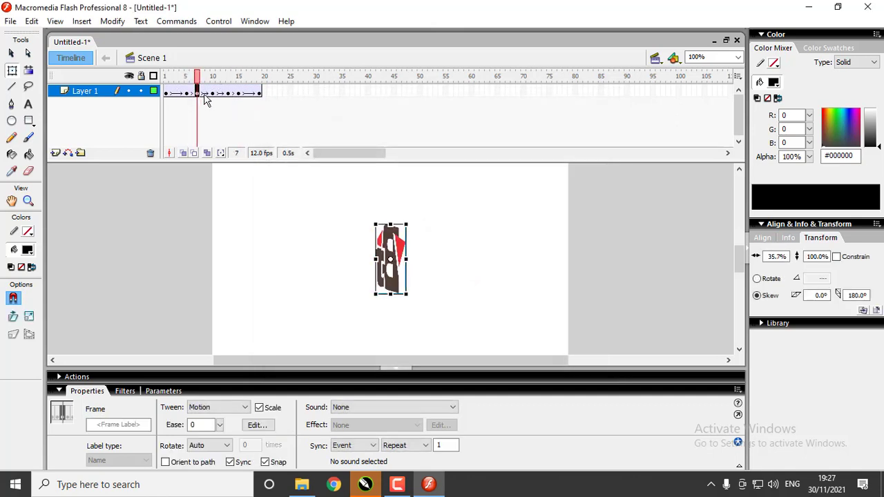
click(213, 95)
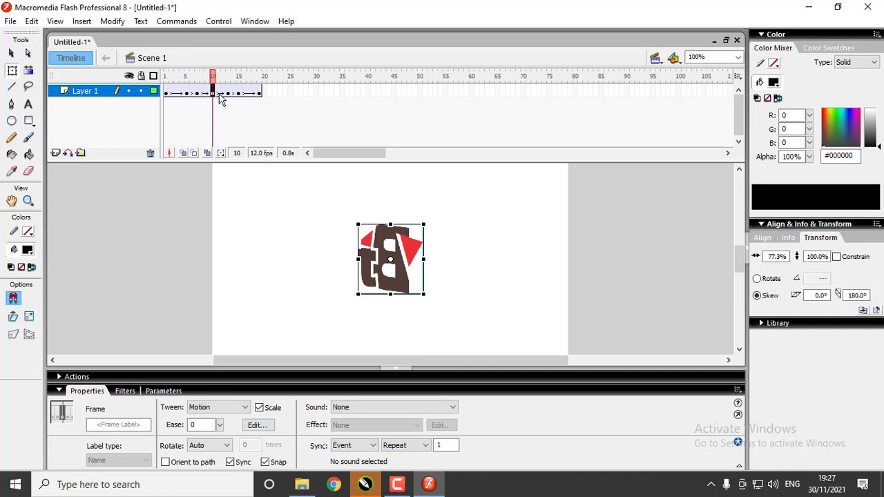
click(229, 95)
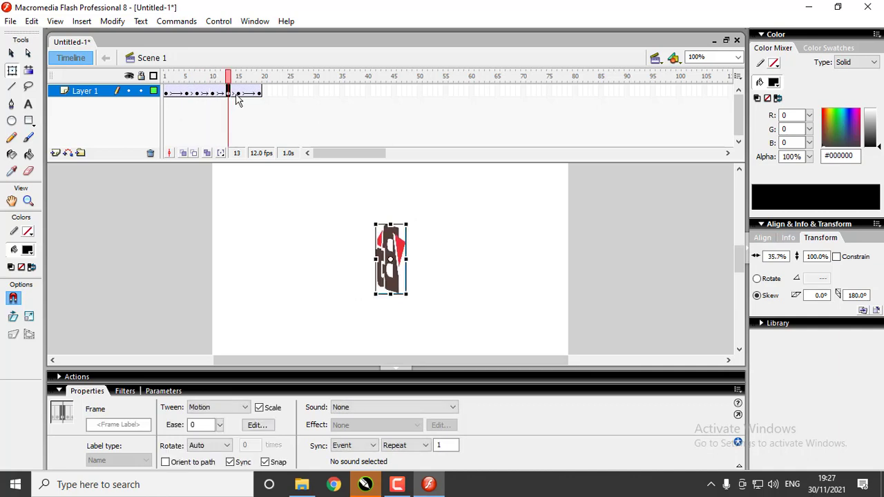
click(235, 95)
click(238, 95)
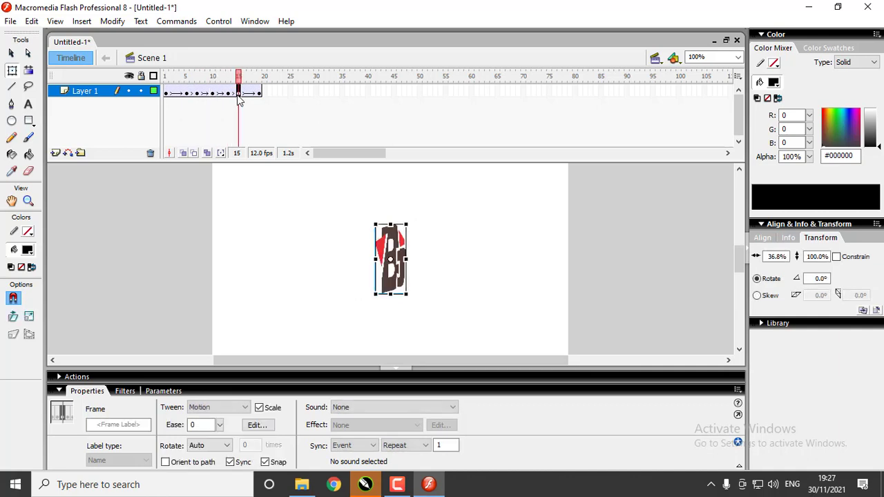
click(229, 95)
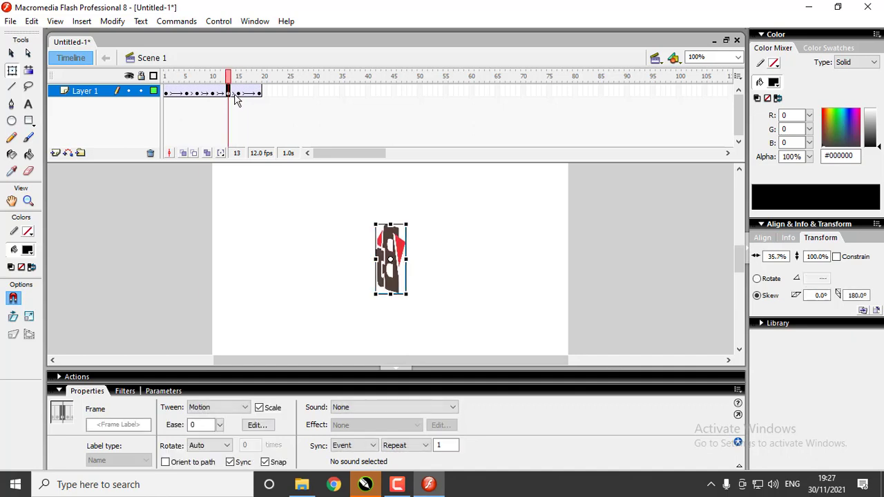
click(239, 95)
click(261, 104)
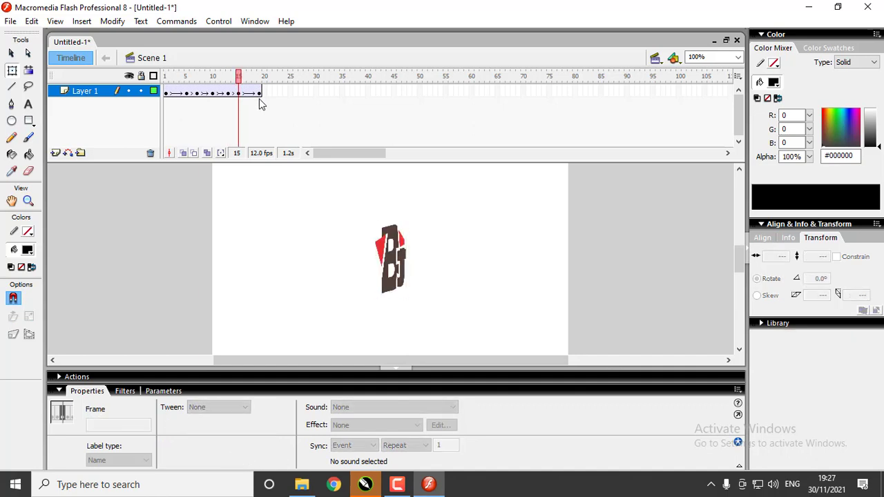
click(259, 95)
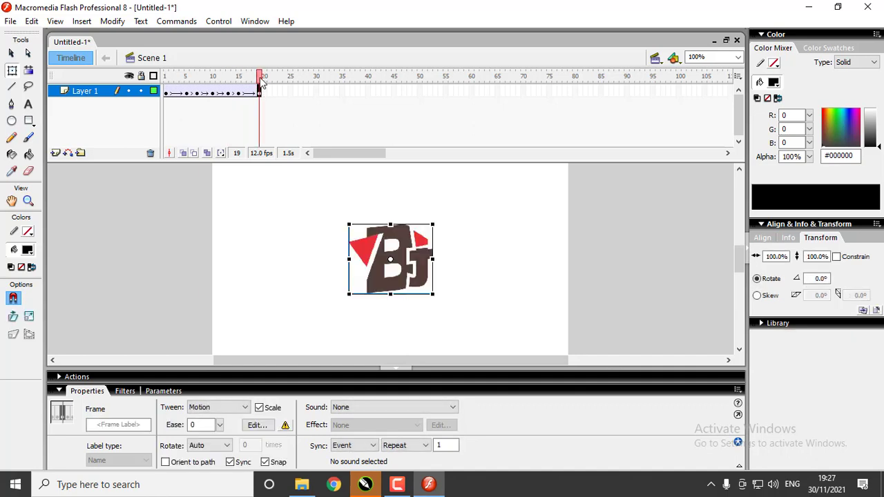
drag(261, 81, 166, 81)
Lengthen the last tween on Layer 1 so its final keyframe falls on frame 20, and test the movie.
click(248, 90)
key(ctrl+Return)
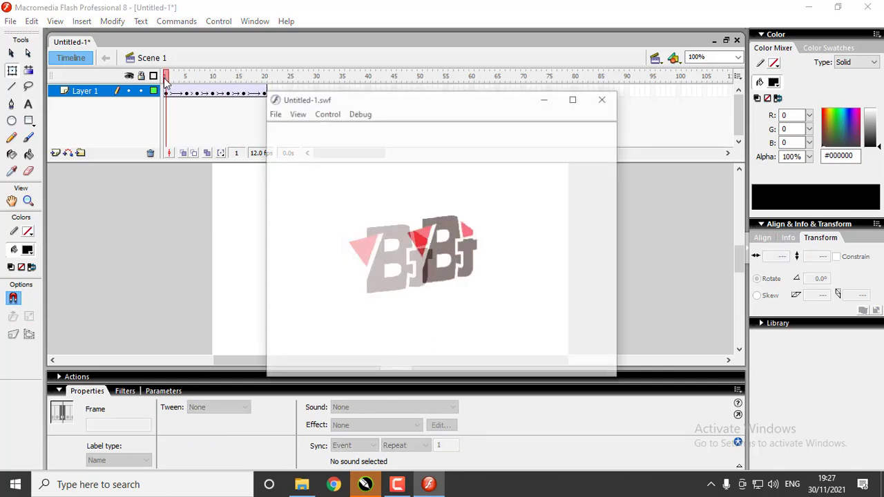